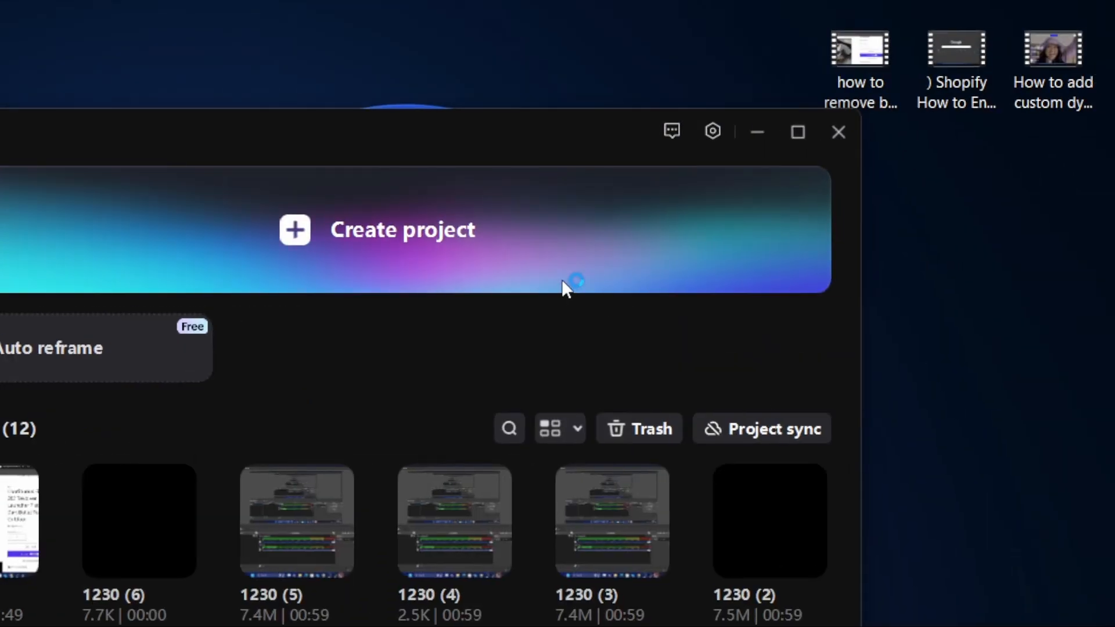
Create a new project and import the Shopify dynamic checkout button video from the Desktop.
click(653, 135)
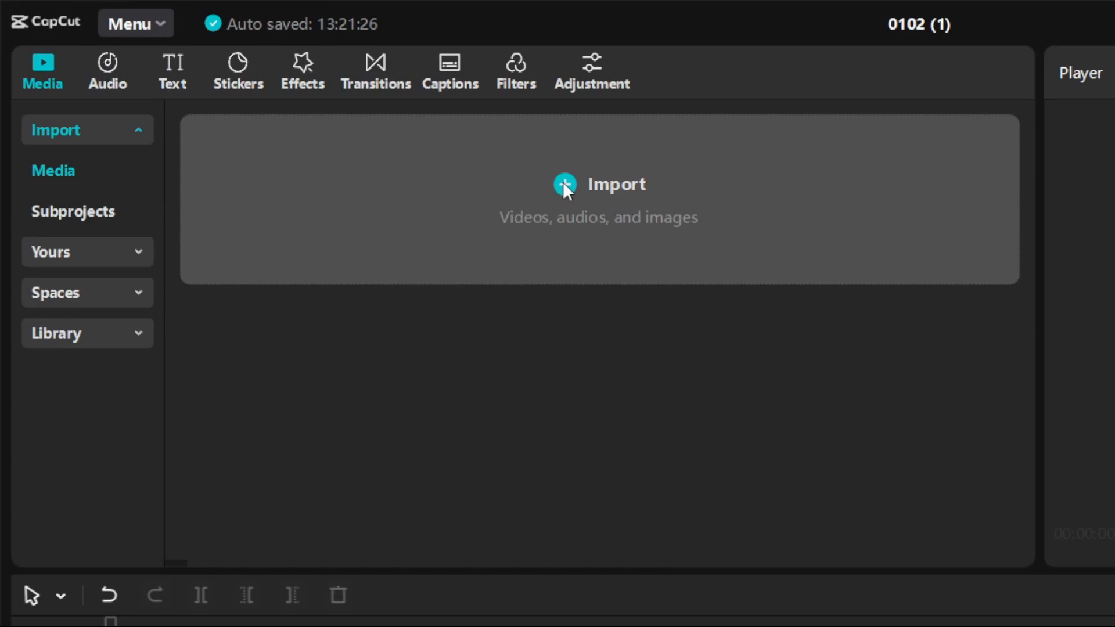
click(578, 190)
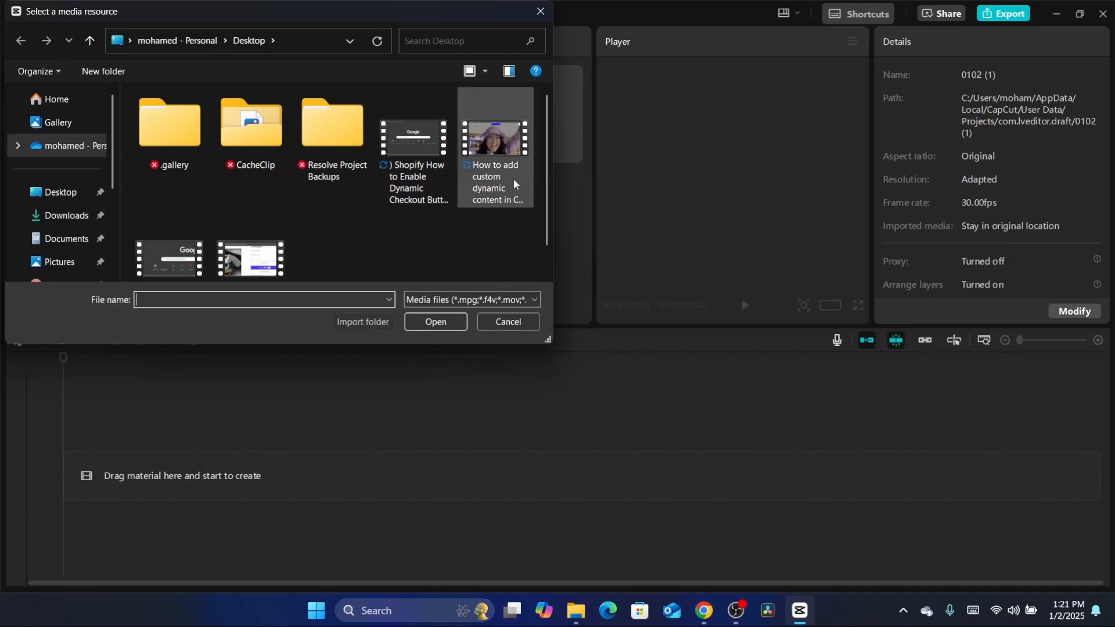
double_click(415, 151)
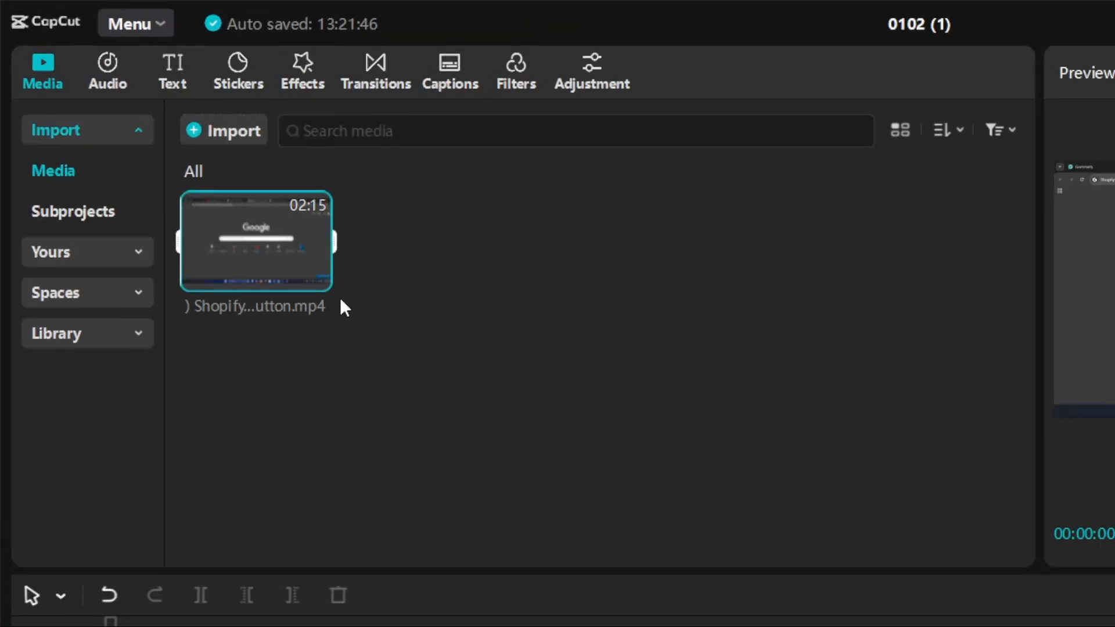
Place the imported Shopify video at the start of the main timeline track.
drag(252, 271, 172, 626)
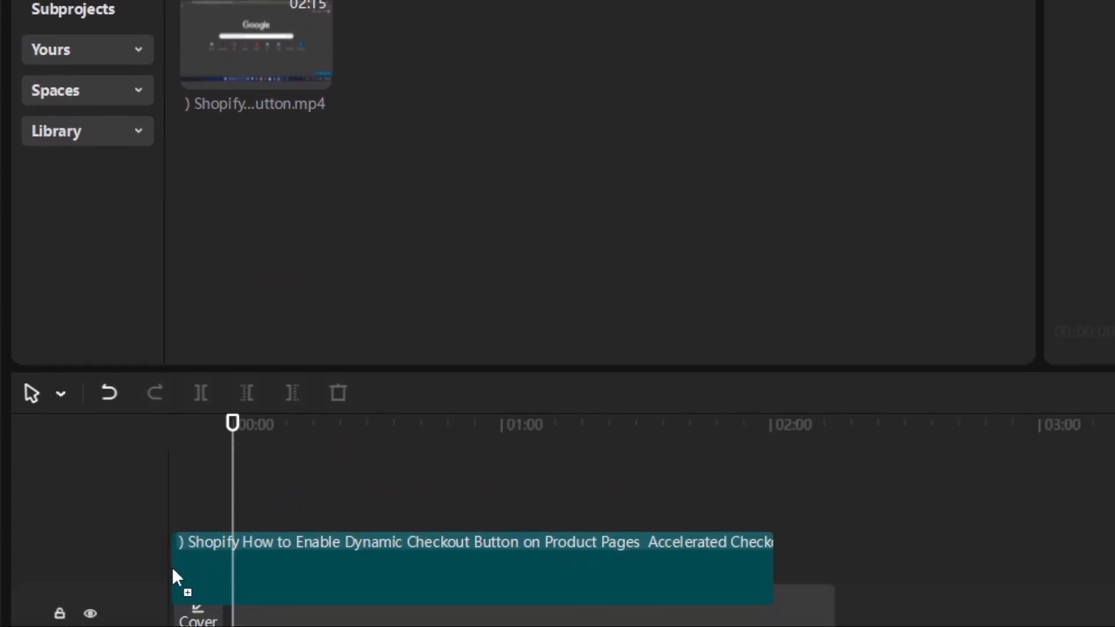
drag(172, 567, 200, 615)
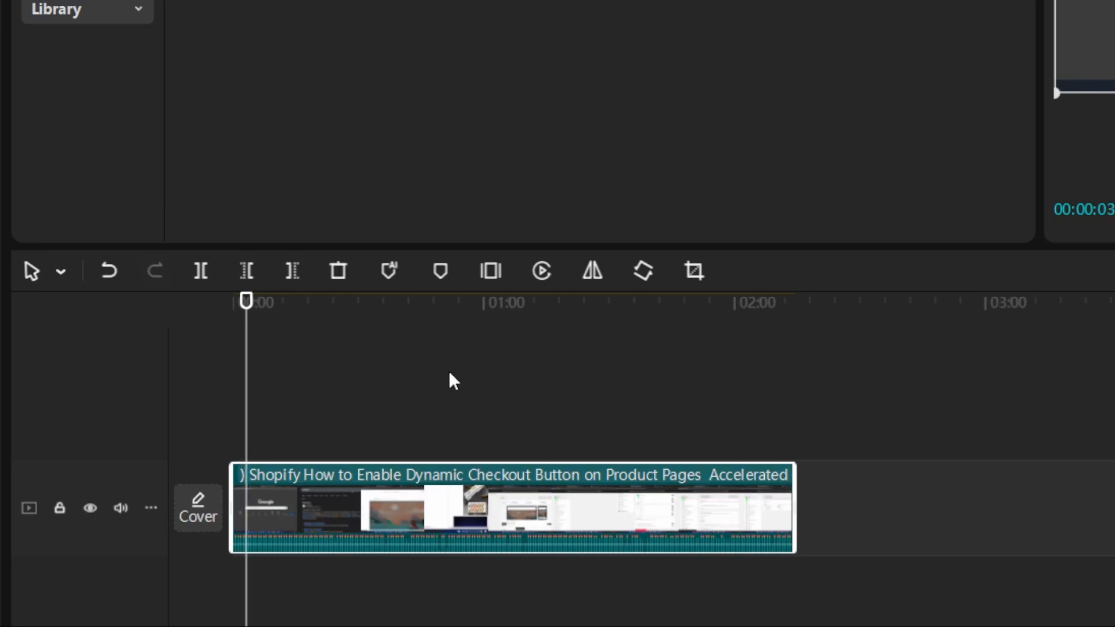
mouse_move(640, 612)
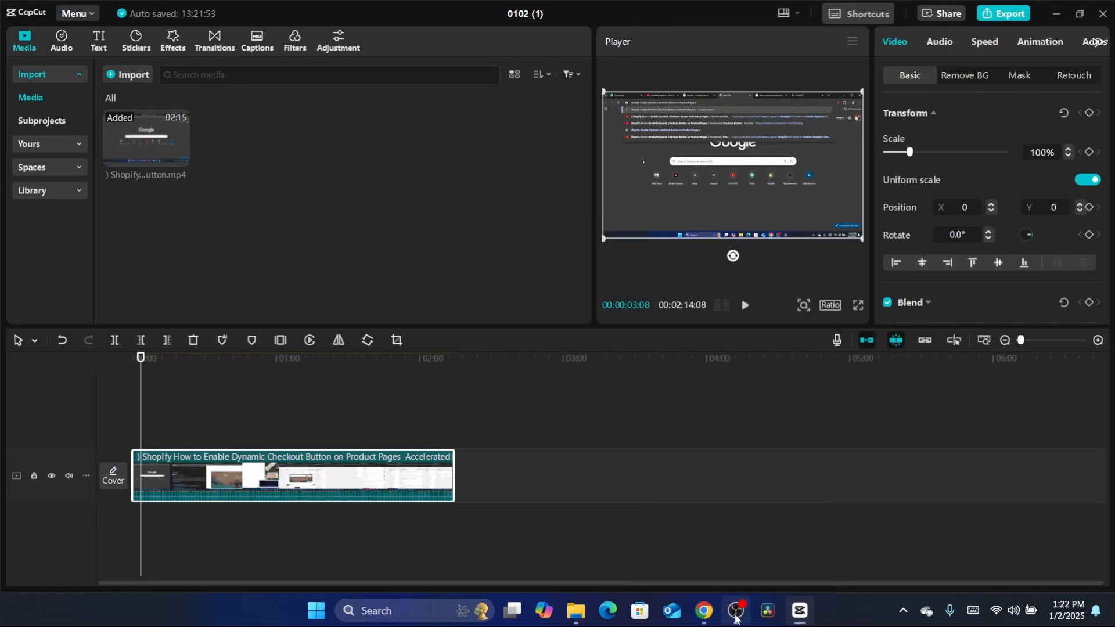
click(591, 615)
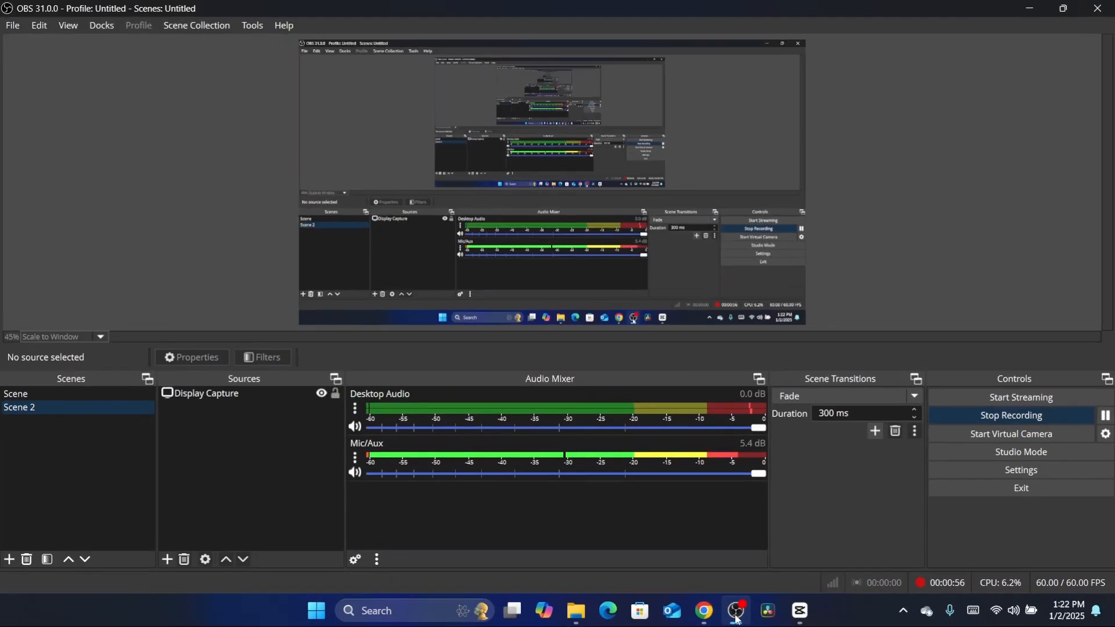
click(800, 612)
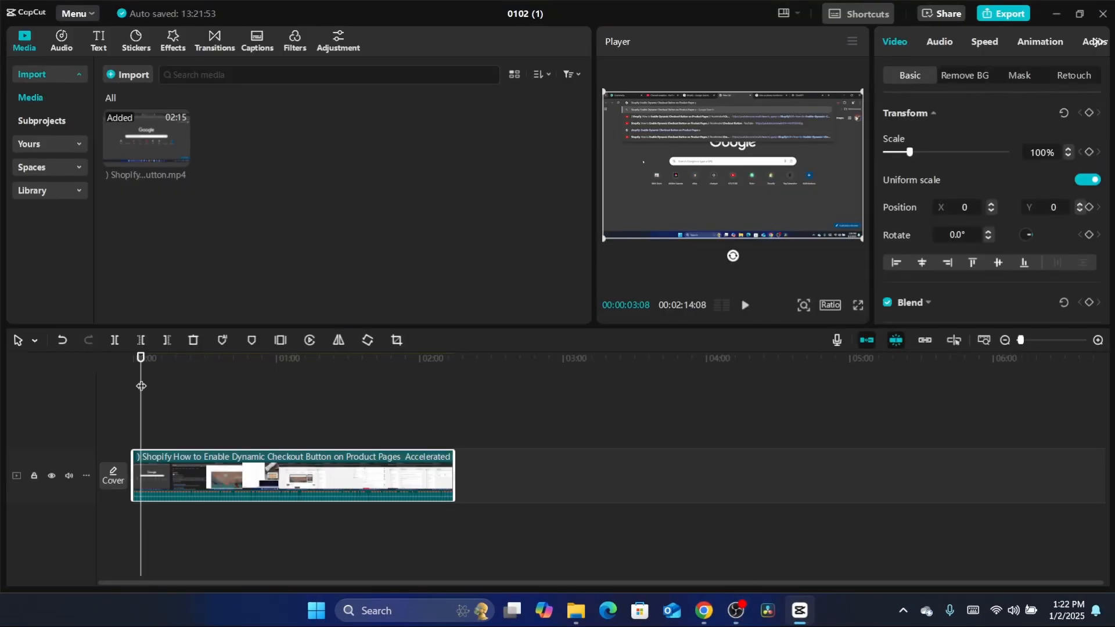
Split the timeline clip at 00:00:16:18 and 00:00:23:20 to isolate the short section between them.
drag(141, 358, 173, 360)
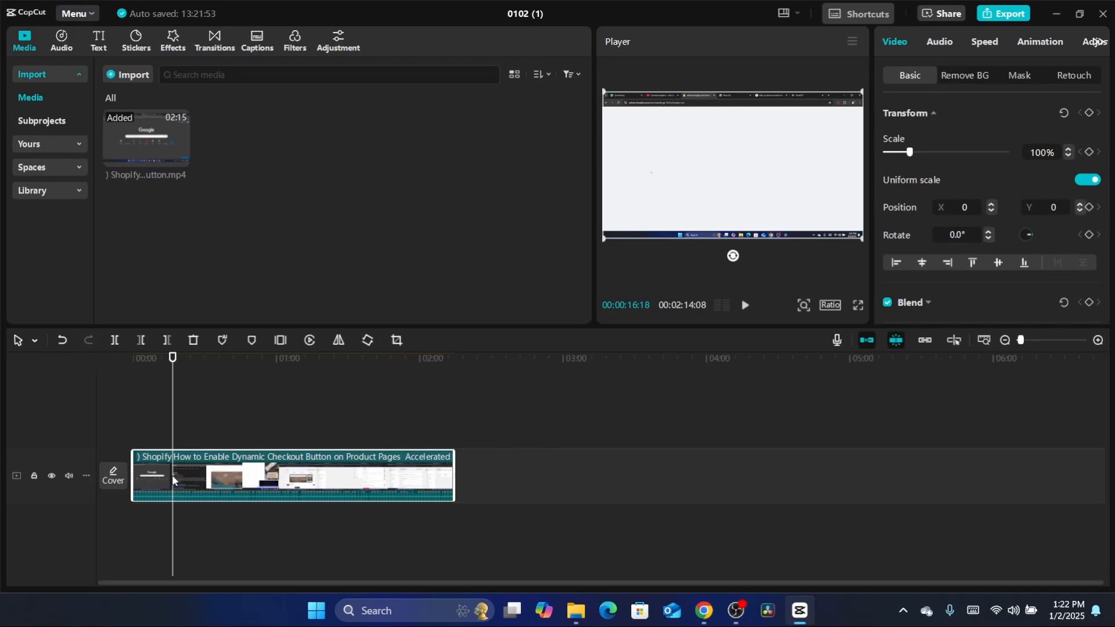
key(b)
click(175, 479)
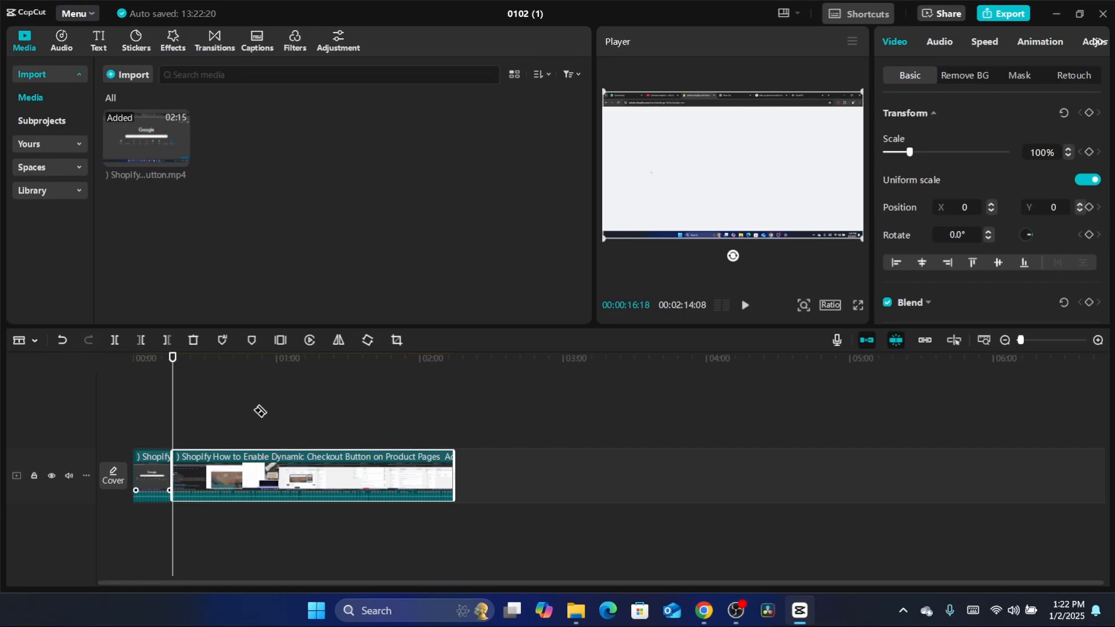
key(space)
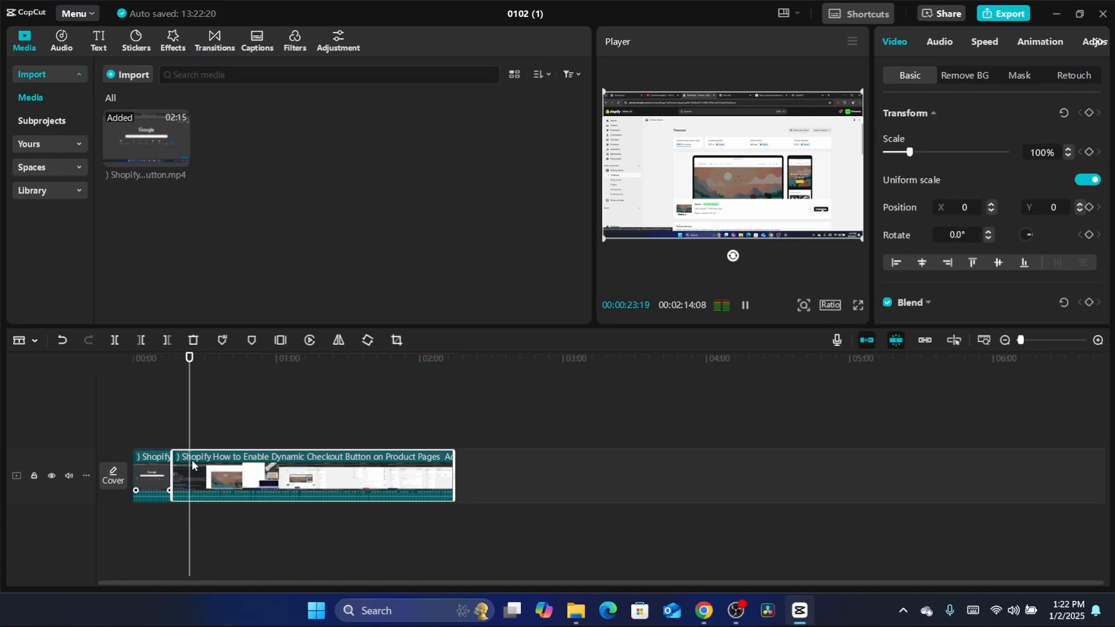
key(space)
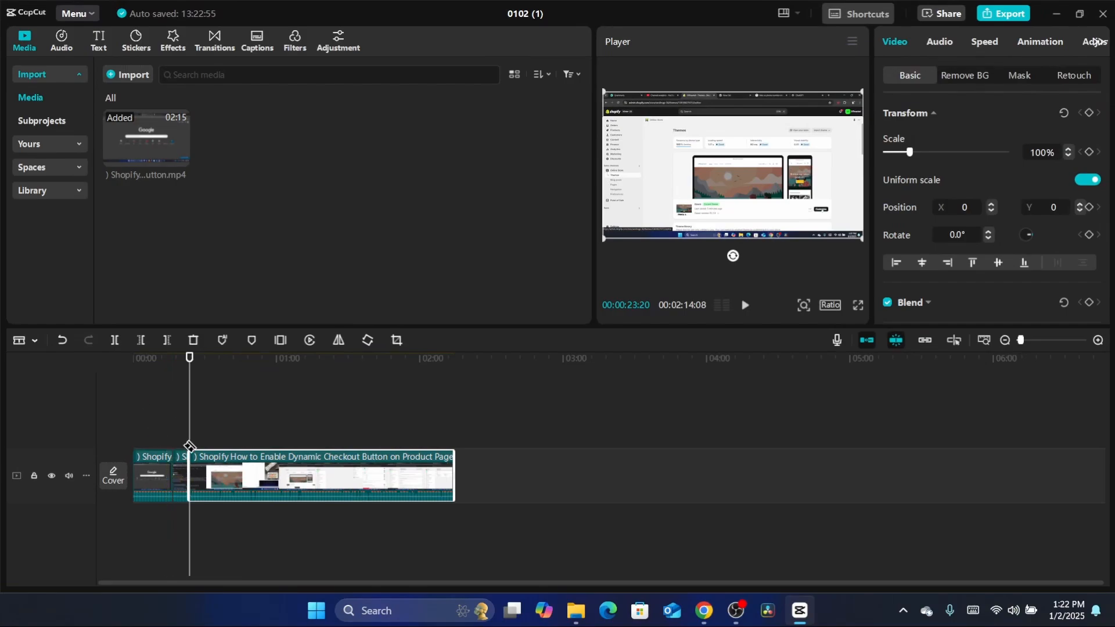
key(a)
Select the short middle segment and set its standard speed to 2.0x.
click(180, 479)
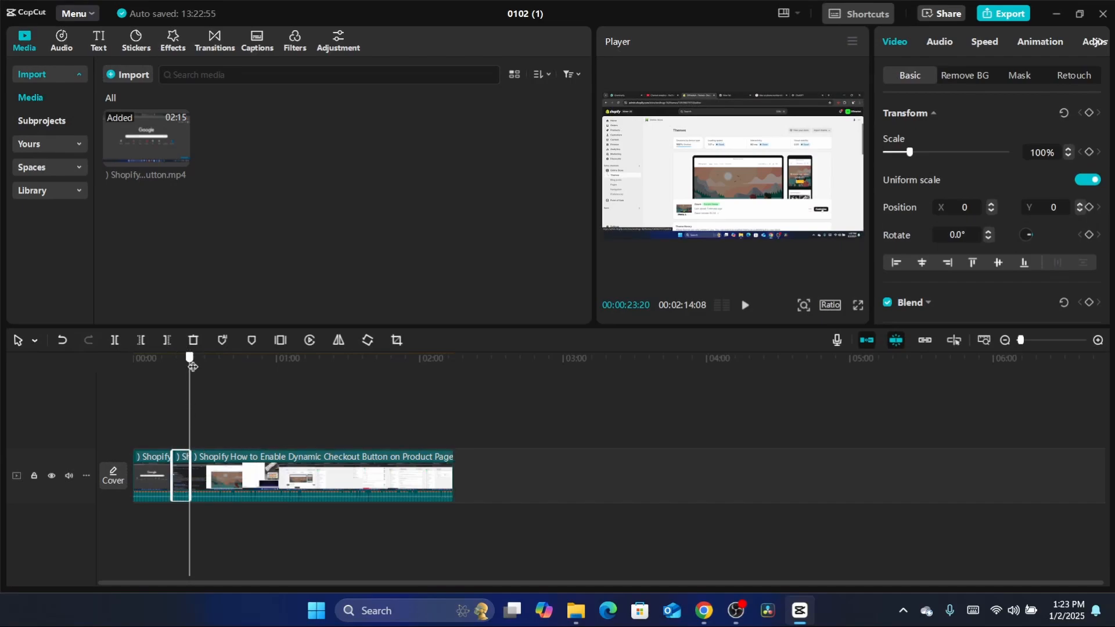
drag(189, 356, 182, 363)
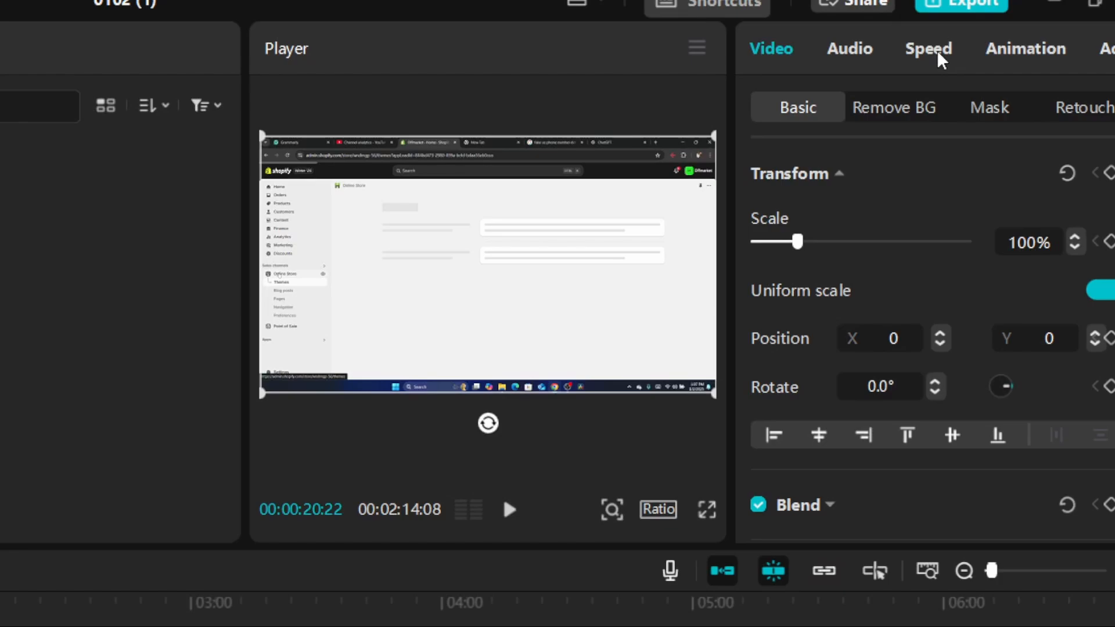
click(941, 54)
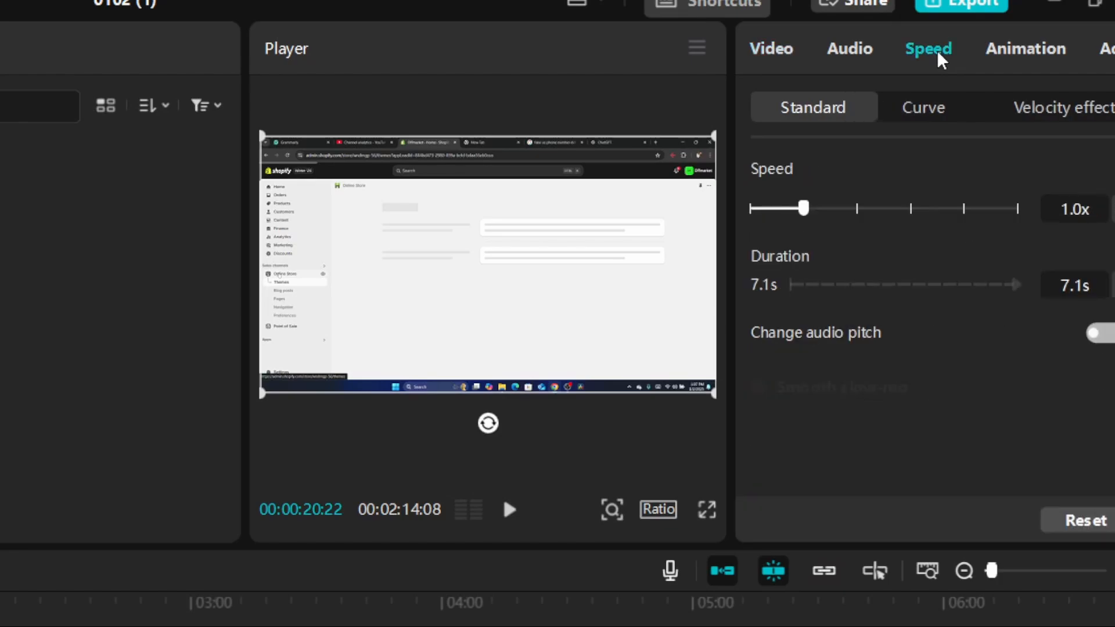
drag(804, 209, 864, 213)
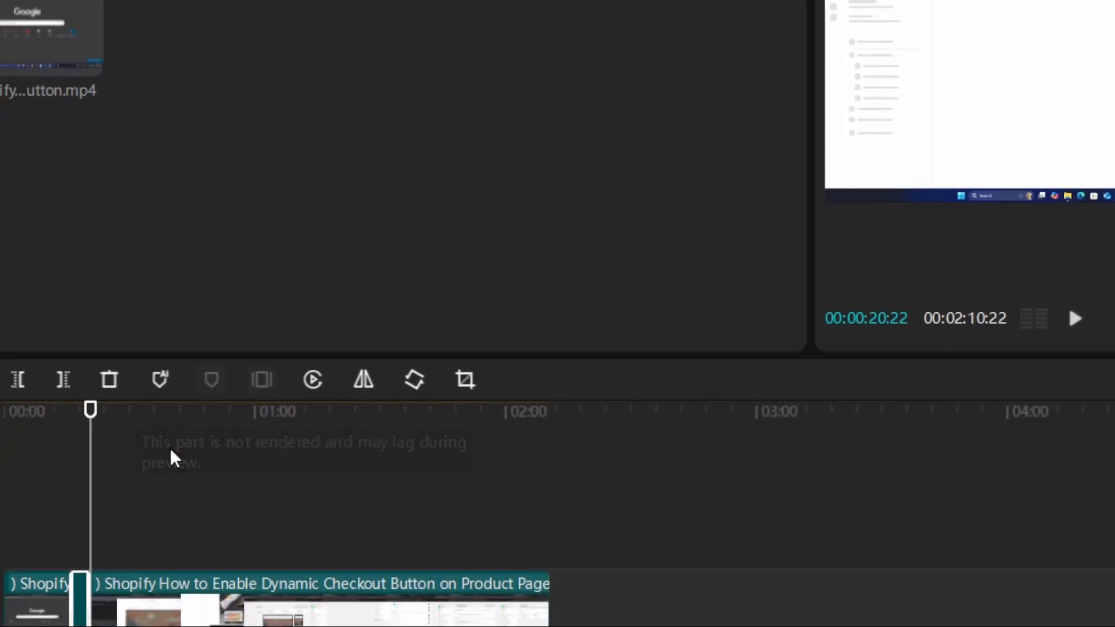
Play the timeline from about 00:00:14:12 through the sped-up segment to review its pace.
drag(90, 411, 78, 420)
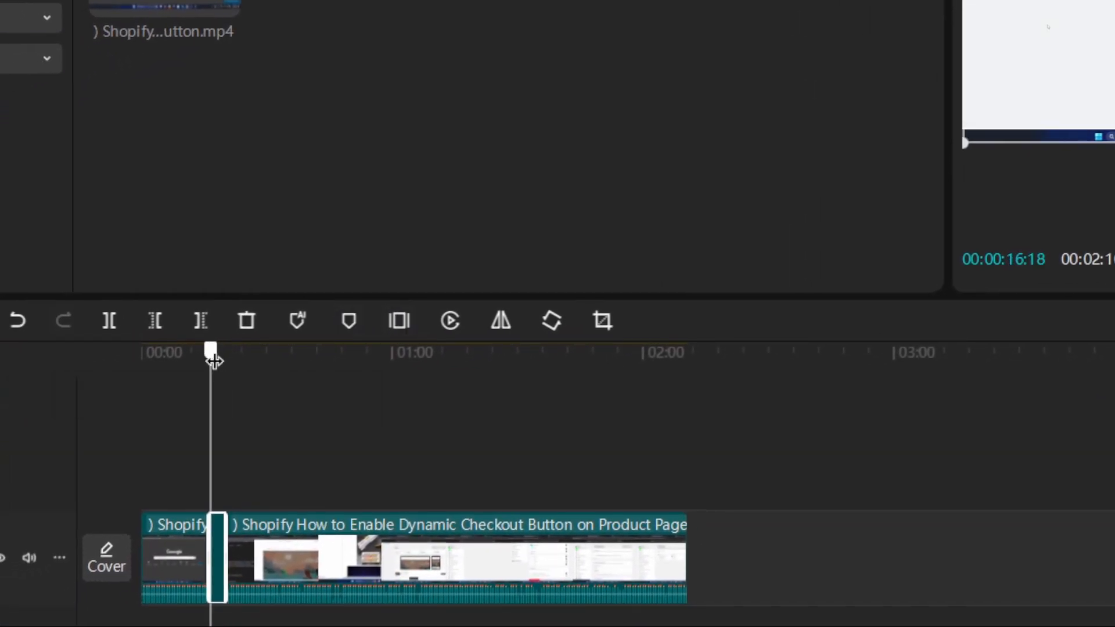
drag(213, 357, 201, 356)
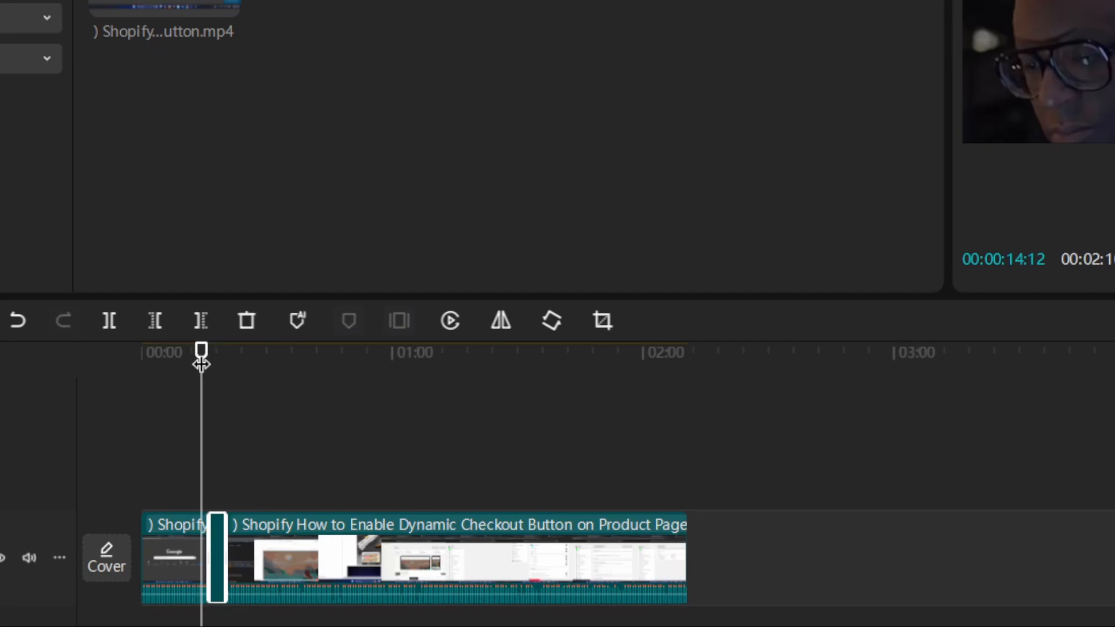
key(space)
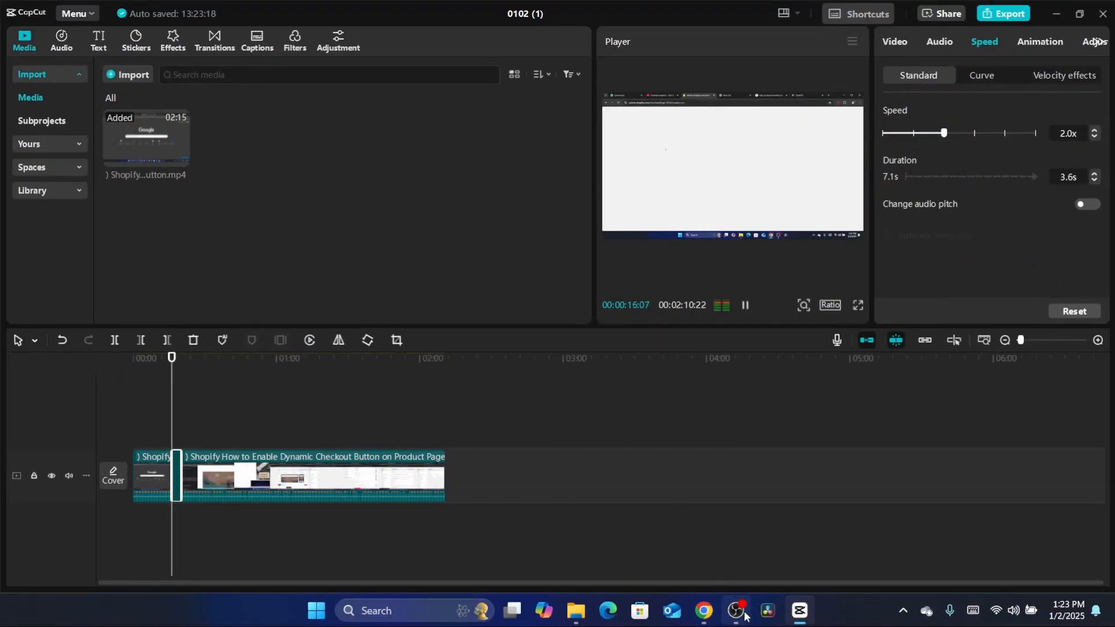
click(745, 615)
click(736, 611)
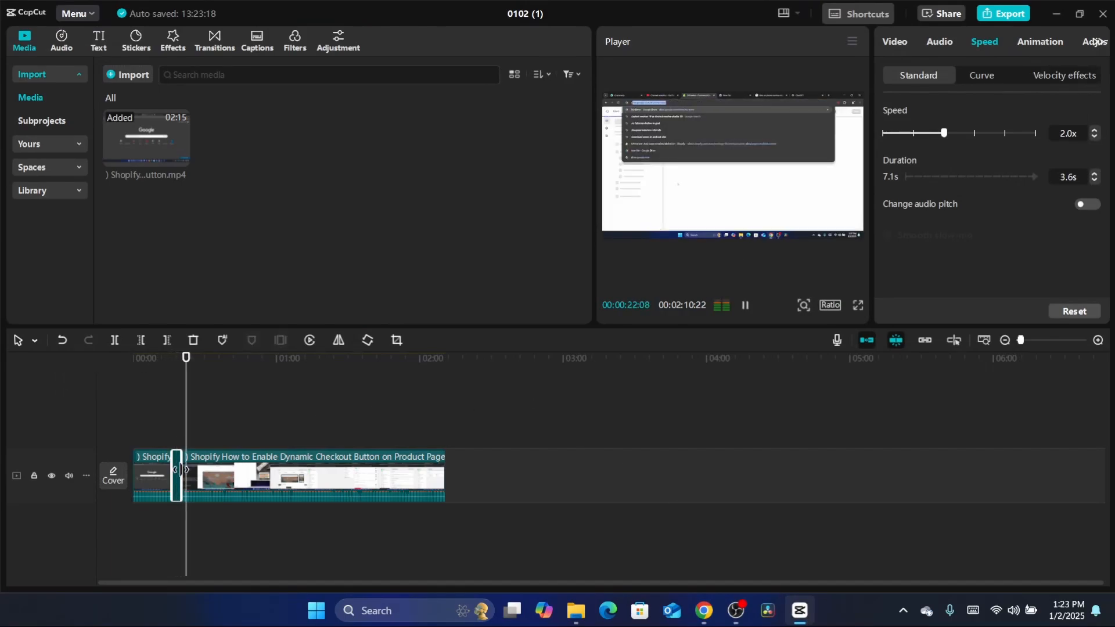
key(space)
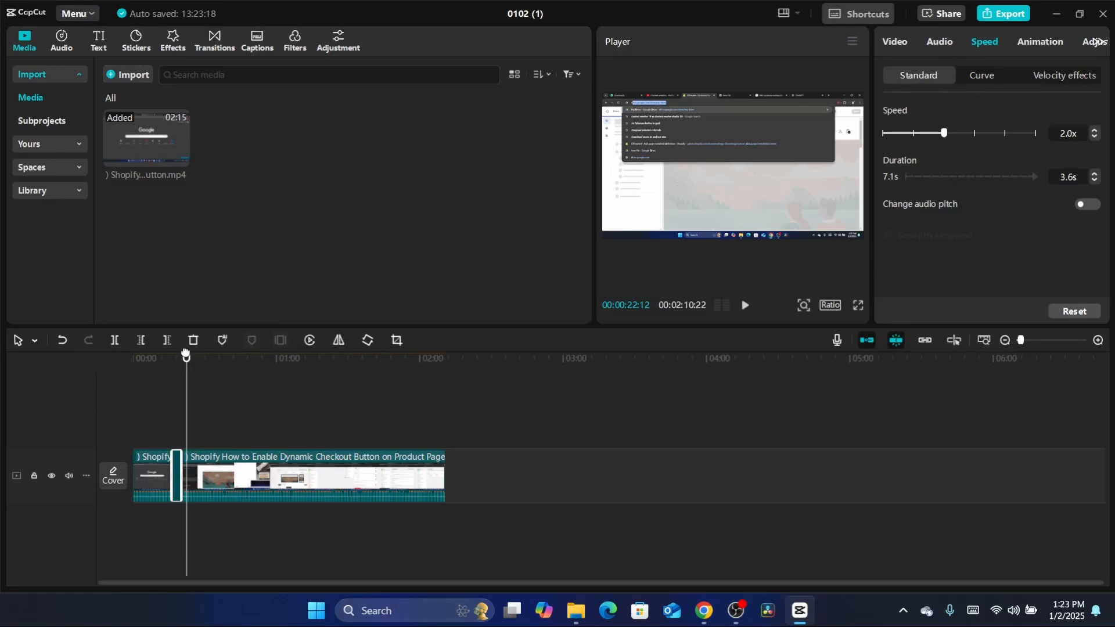
Return the playhead to the start of the middle segment and set that segment's standard speed to 5.0x.
drag(187, 360, 173, 360)
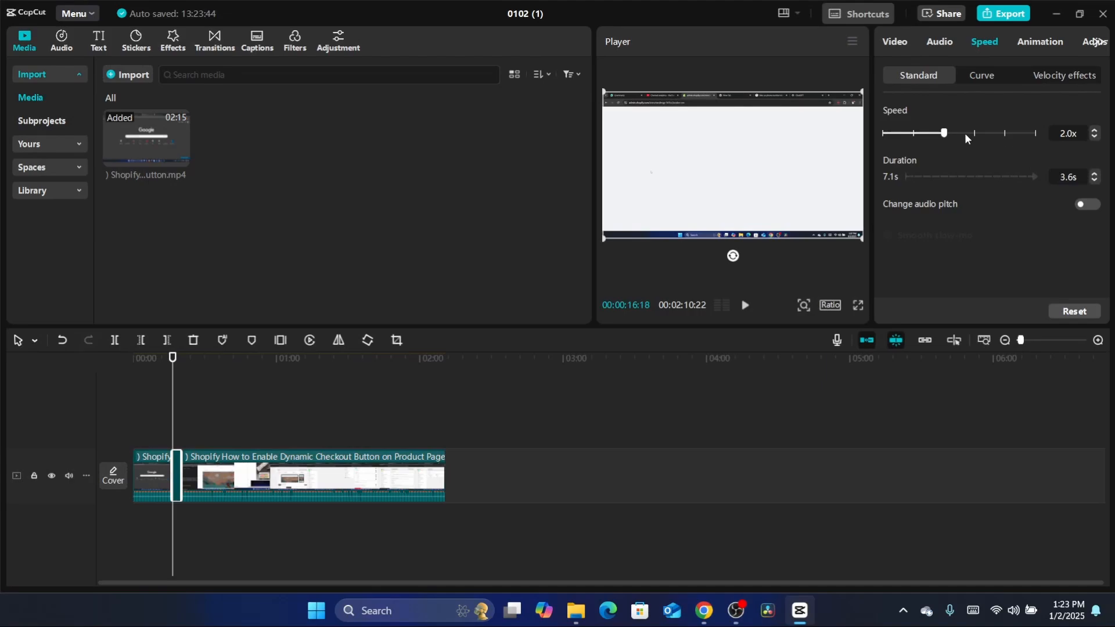
drag(966, 137, 974, 135)
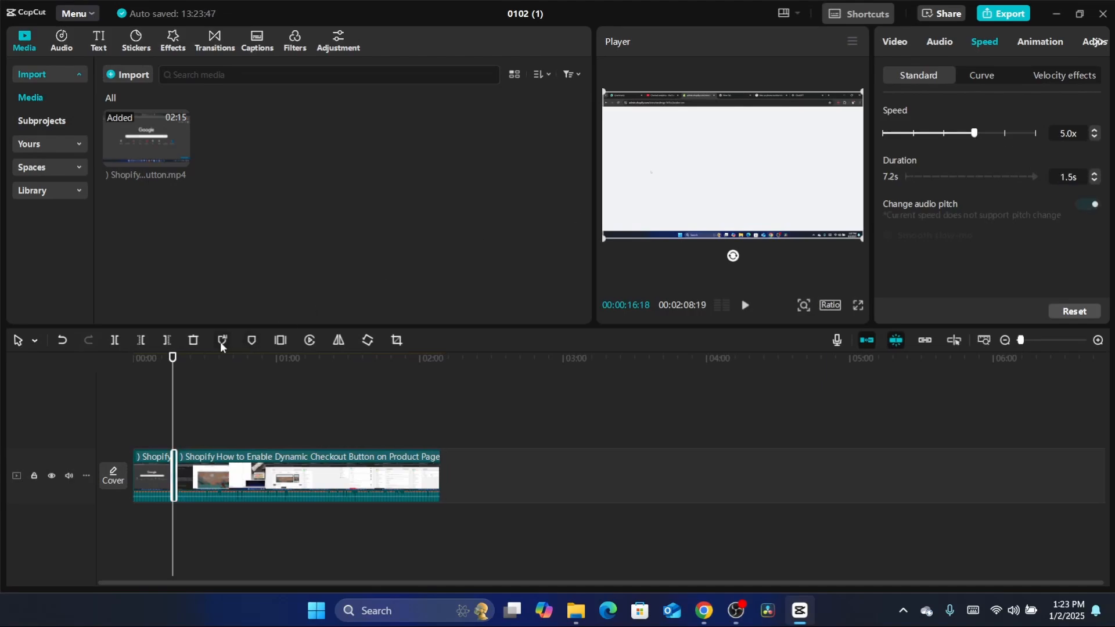
Play the timeline from just before the middle segment to check the new speed, and move the playhead to about one minute.
click(162, 361)
key(space)
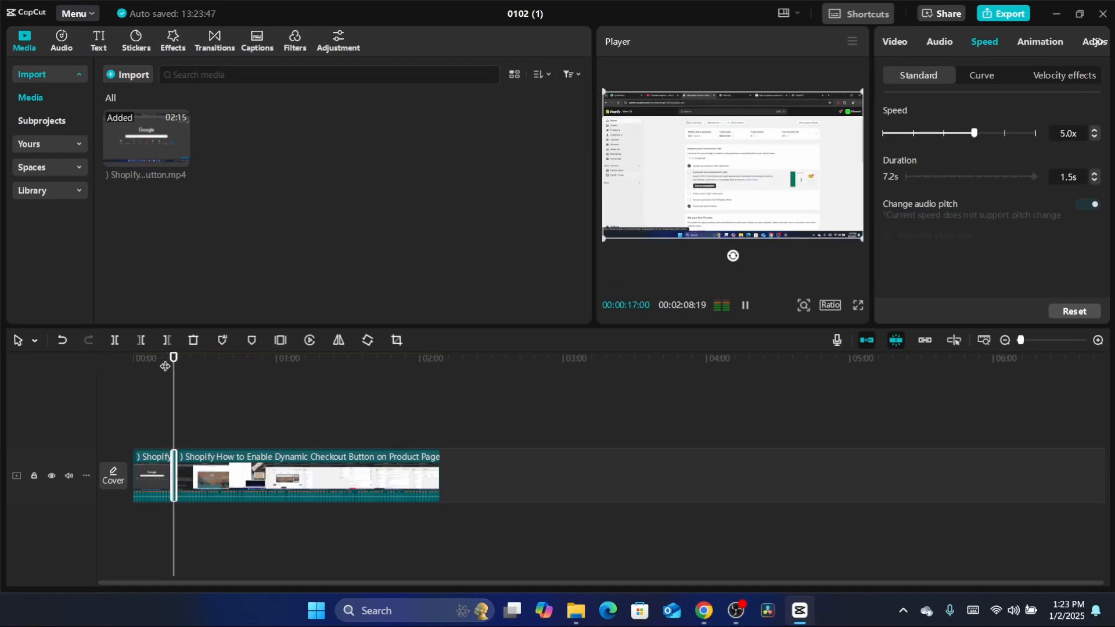
key(space)
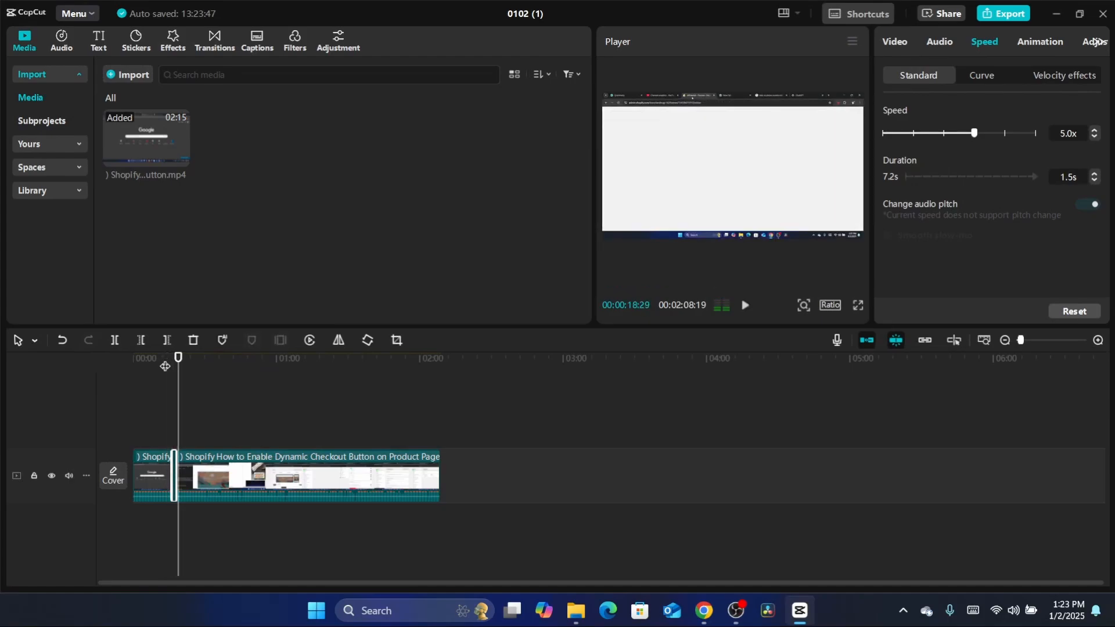
click(278, 360)
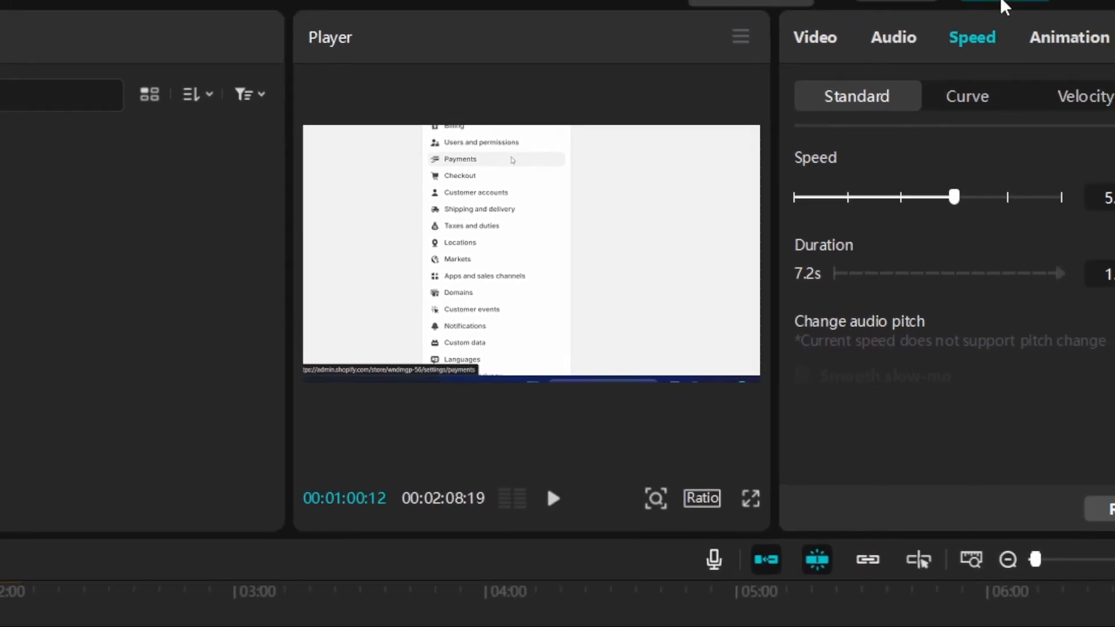
Open the export settings and look through the available video resolutions, keeping 1080P.
click(1003, 3)
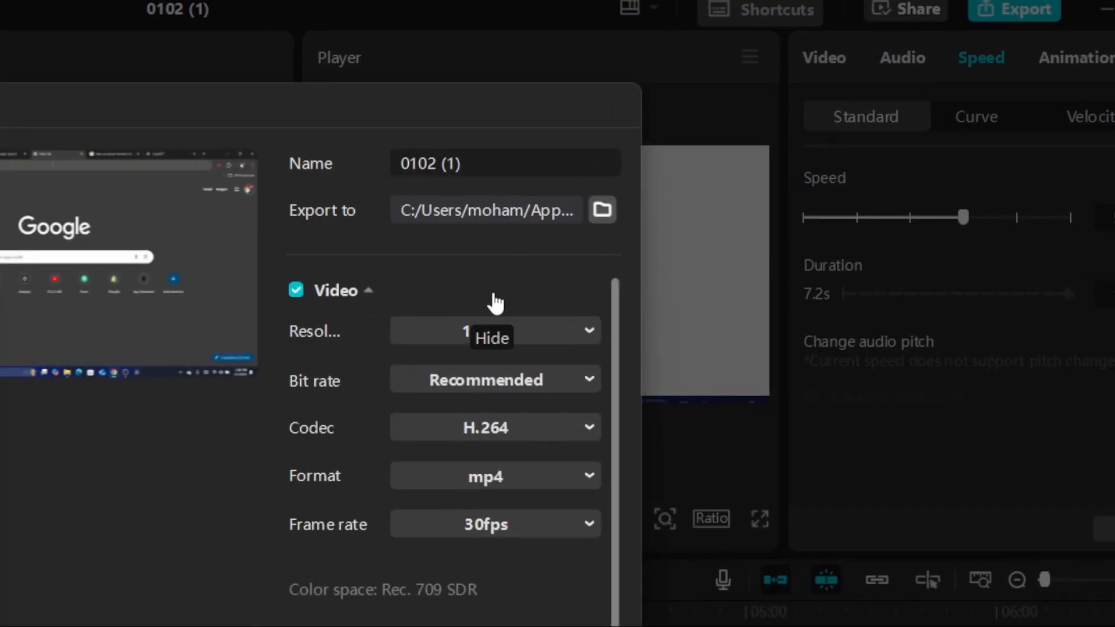
click(497, 340)
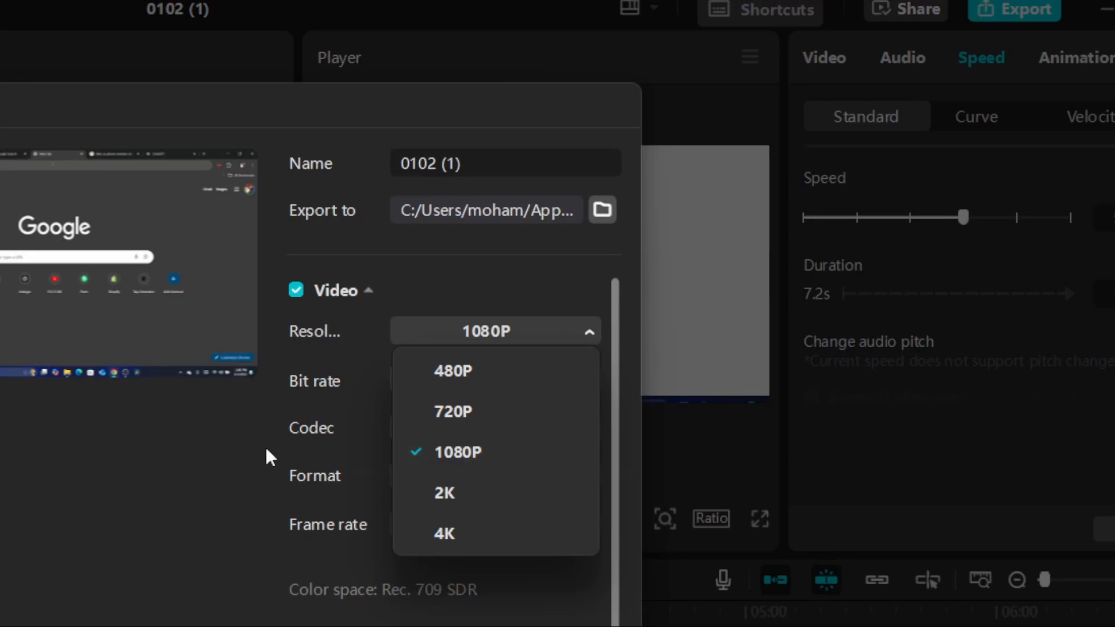
click(219, 468)
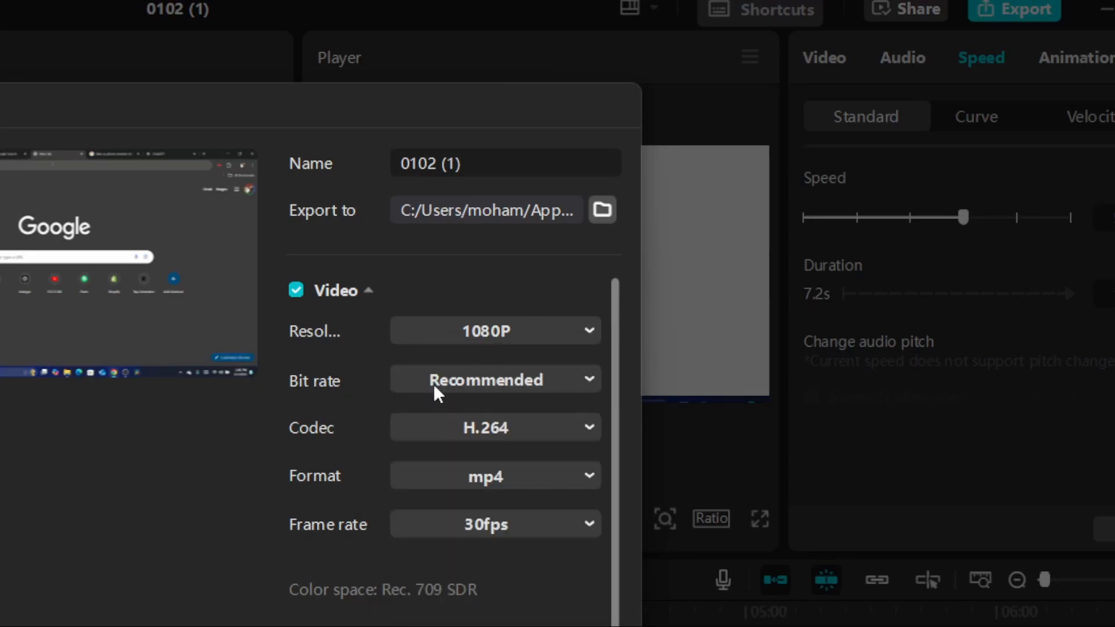